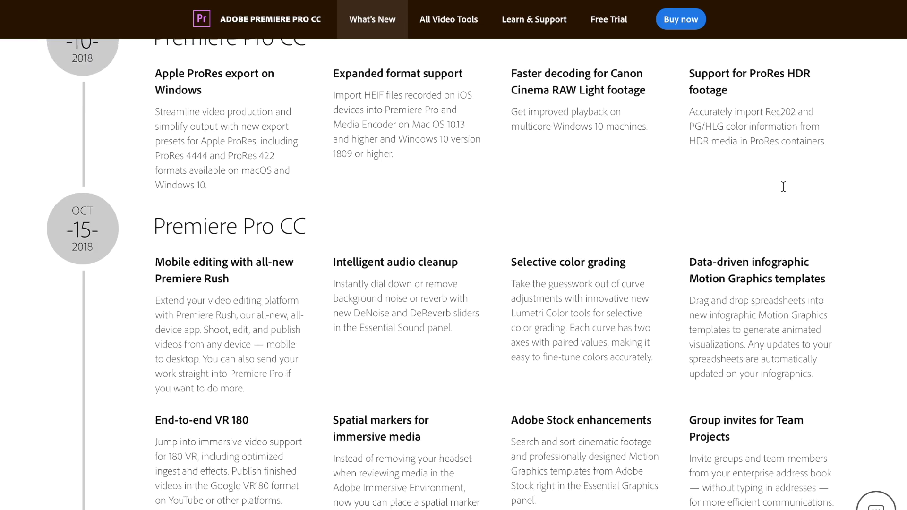
- Scroll through the Premiere Pro What's New feature list
{"action": "scroll", "coordinate": [783, 187], "scroll_direction": "down", "scroll_amount": 1}
{"action": "scroll", "coordinate": [783, 188], "scroll_direction": "down", "scroll_amount": 7}
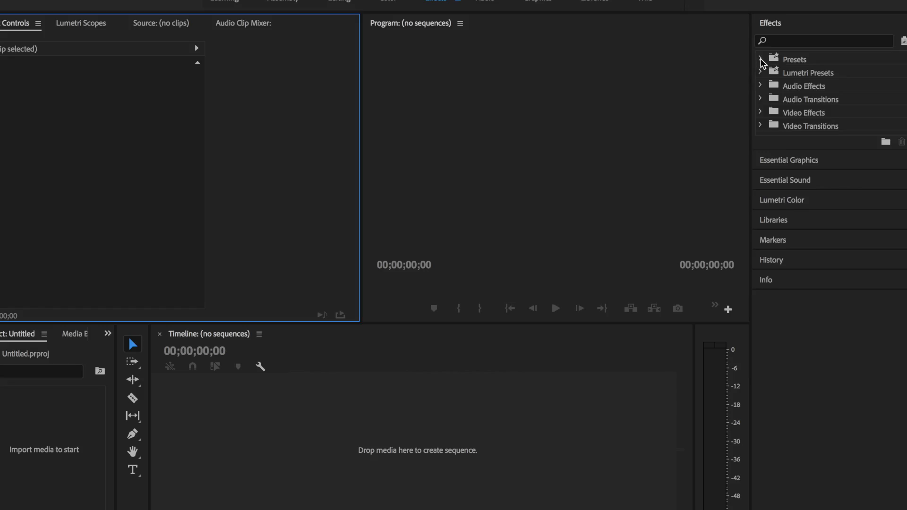
- Expand the Presets, Lumetri Presets and Audio Effects folders in the Effects panel
{"action": "left_click", "coordinate": [761, 59]}
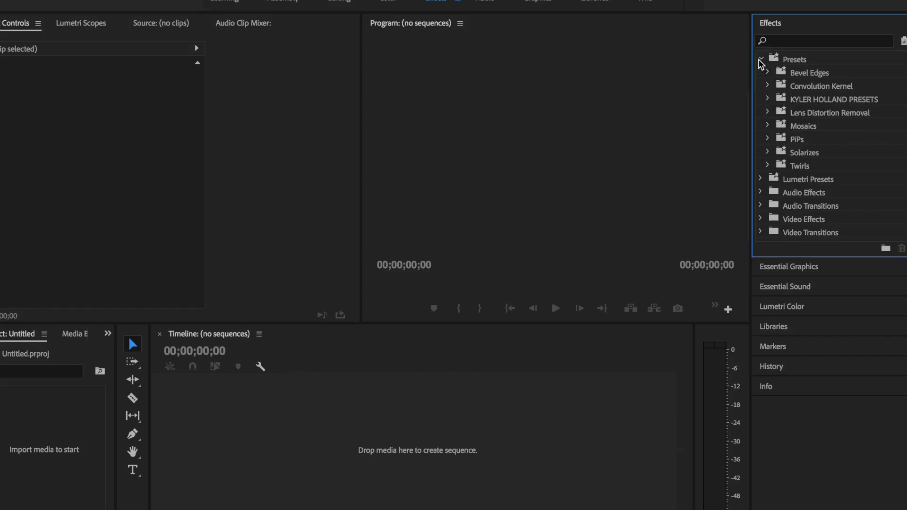
{"action": "left_click", "coordinate": [761, 179]}
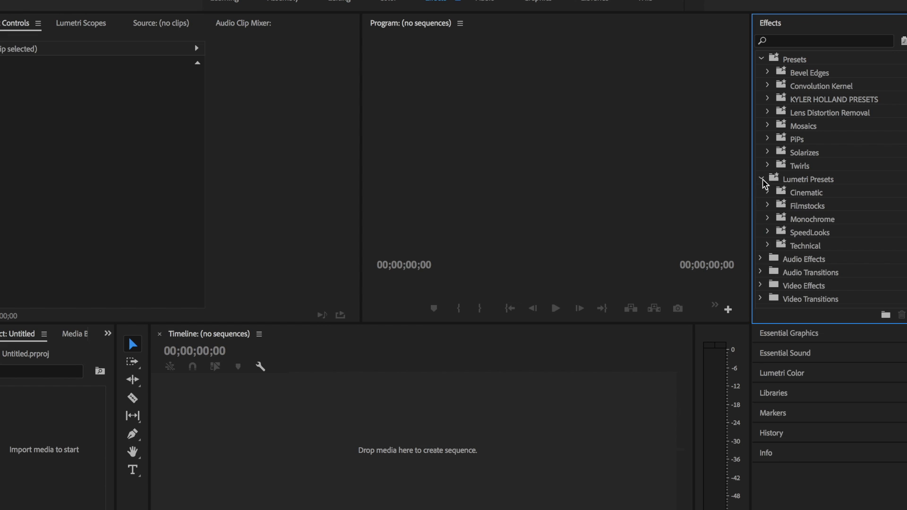
{"action": "left_click", "coordinate": [761, 259]}
- Switch from the Learning to the Assembly workspace and acknowledge the preset notice
{"action": "left_click", "coordinate": [224, 1]}
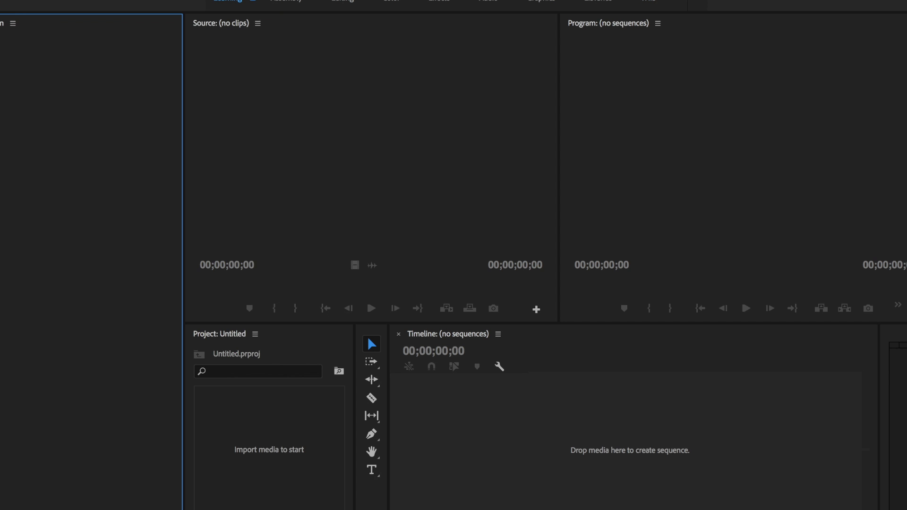
{"action": "left_click", "coordinate": [102, 0]}
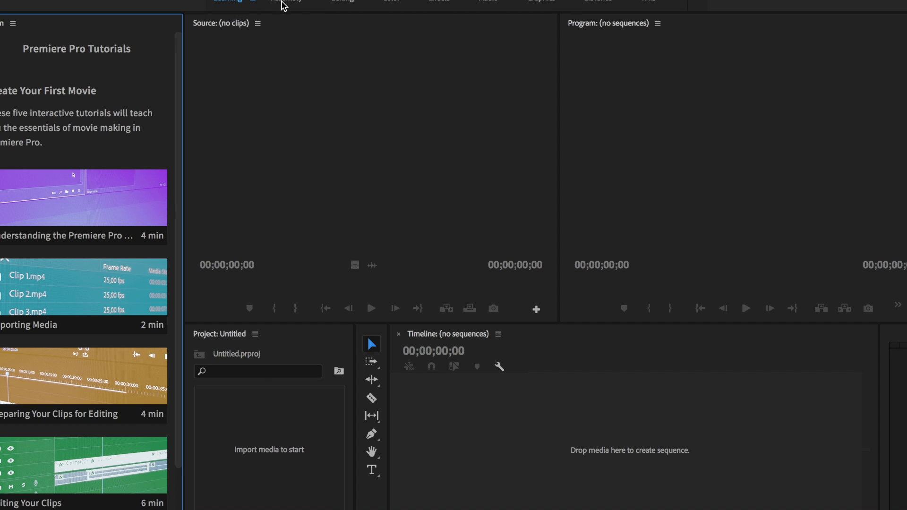
{"action": "left_click", "coordinate": [301, 2]}
{"action": "left_click", "coordinate": [583, 293]}
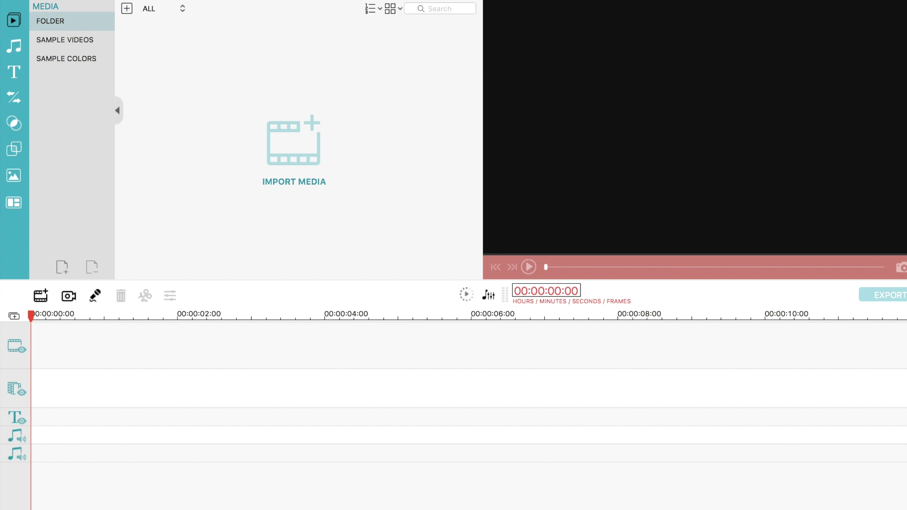
- Import the five party clips and add C0049, C0062, C0067, C0095 and C0101 to the timeline
{"action": "left_click_drag", "start_coordinate": [719, 307], "coordinate": [291, 156]}
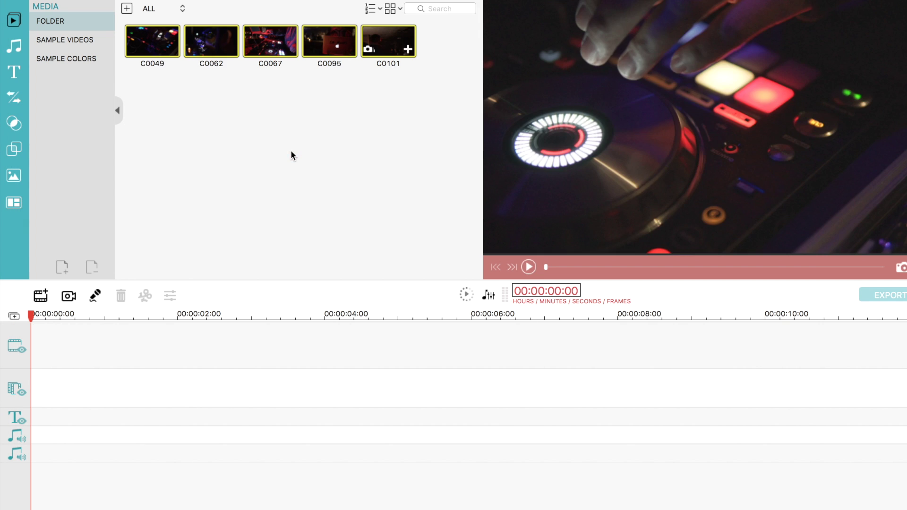
{"action": "left_click", "coordinate": [171, 50]}
{"action": "left_click", "coordinate": [231, 49]}
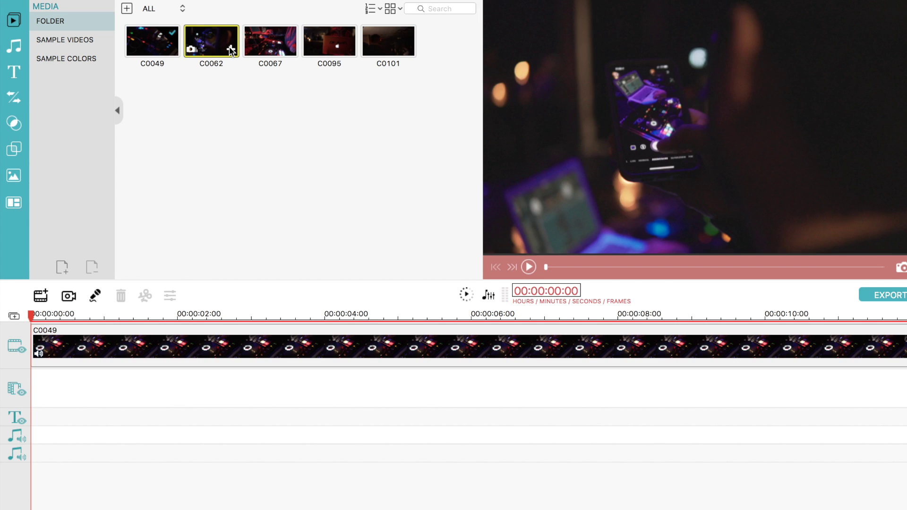
{"action": "left_click", "coordinate": [290, 50]}
{"action": "left_click", "coordinate": [349, 49]}
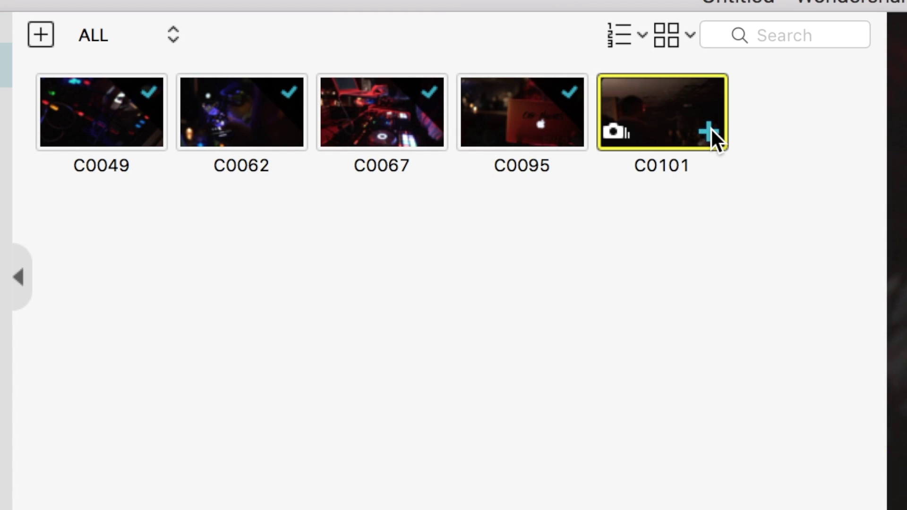
{"action": "left_click", "coordinate": [408, 49]}
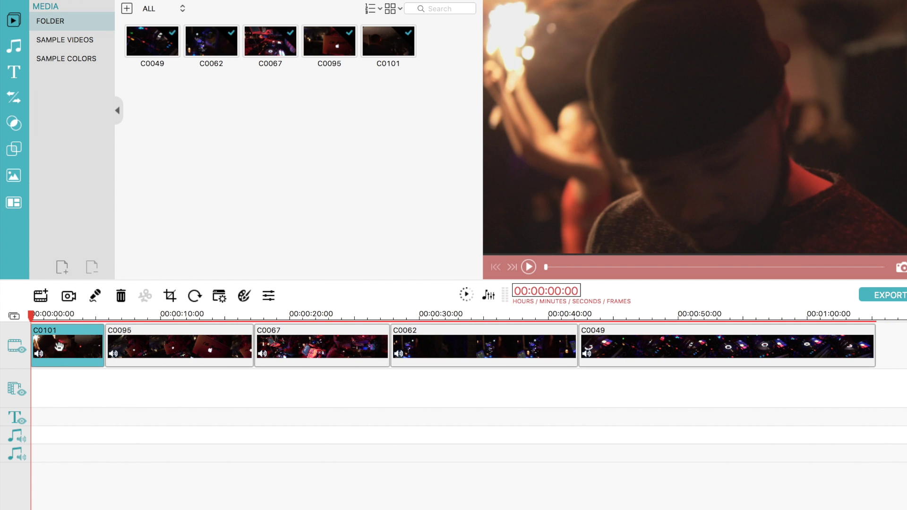
- Trim clip C0101 so it ends at the 2-second mark
{"action": "left_click", "coordinate": [57, 372]}
{"action": "left_click", "coordinate": [58, 314]}
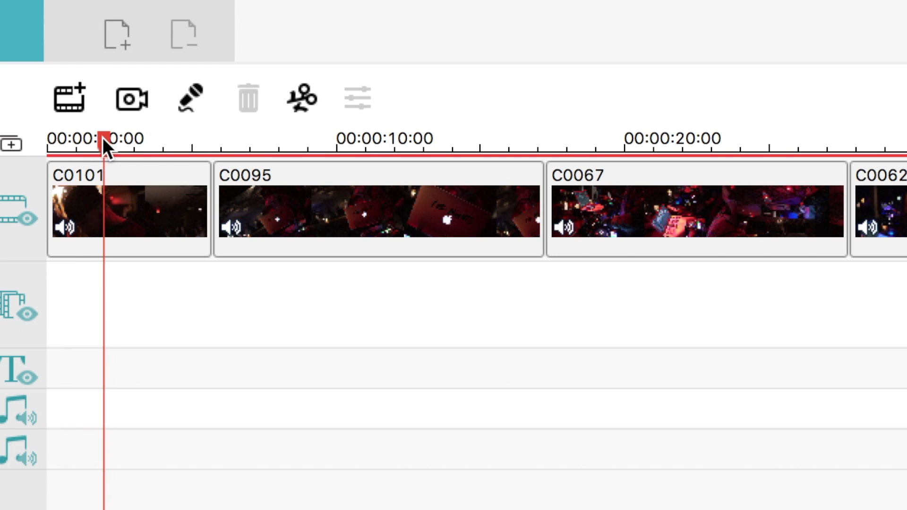
{"action": "left_click_drag", "start_coordinate": [206, 197], "coordinate": [110, 202]}
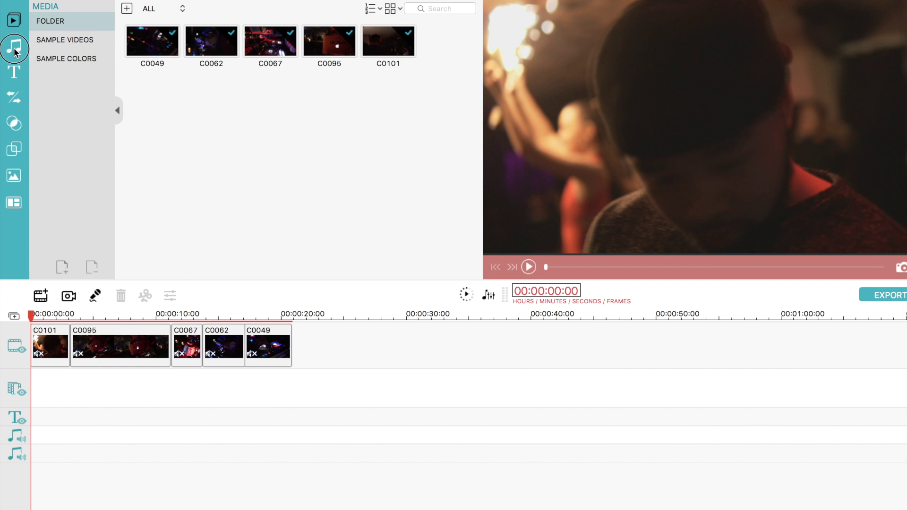
- Preview a few songs, then place ES_Fifty Fifty - Ballpoint at 00:00 on the music track
{"action": "left_click", "coordinate": [14, 48]}
{"action": "left_click", "coordinate": [49, 22]}
{"action": "scroll", "coordinate": [213, 47], "scroll_direction": "down", "scroll_amount": 3}
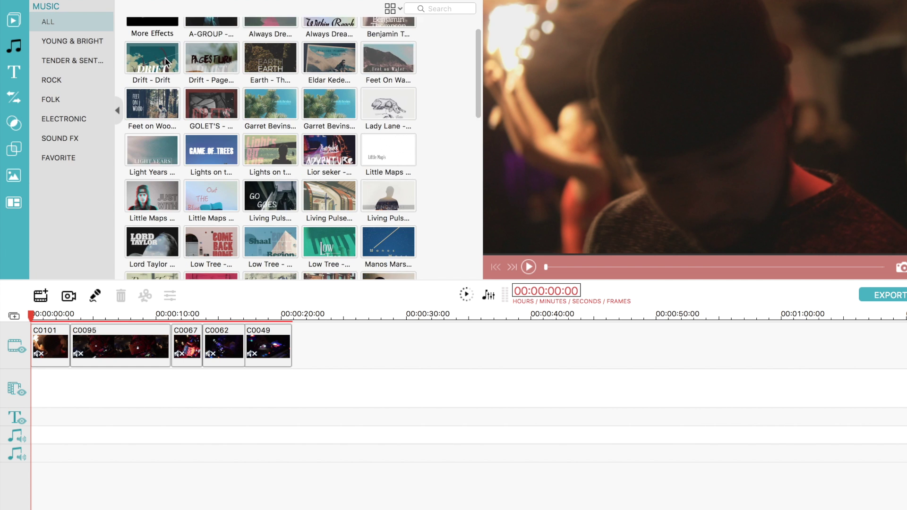
{"action": "left_click", "coordinate": [212, 45]}
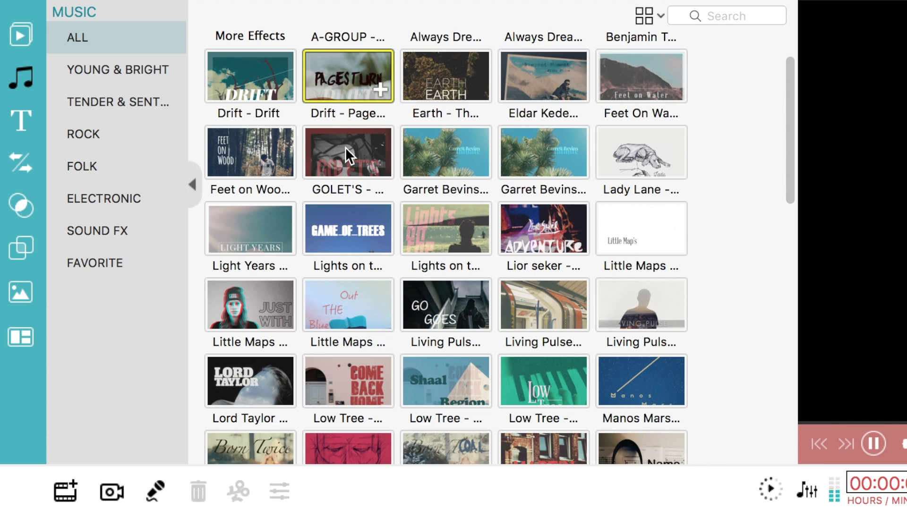
{"action": "left_click", "coordinate": [210, 91]}
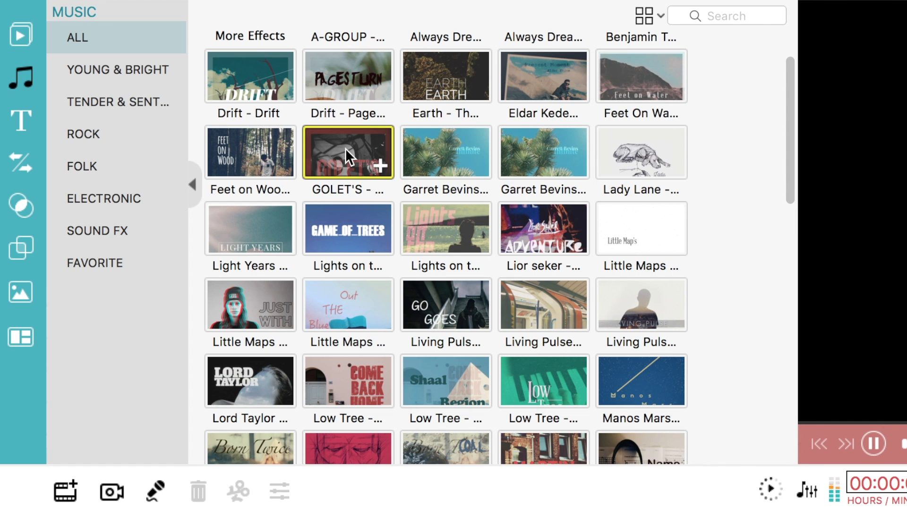
{"action": "left_click", "coordinate": [455, 227]}
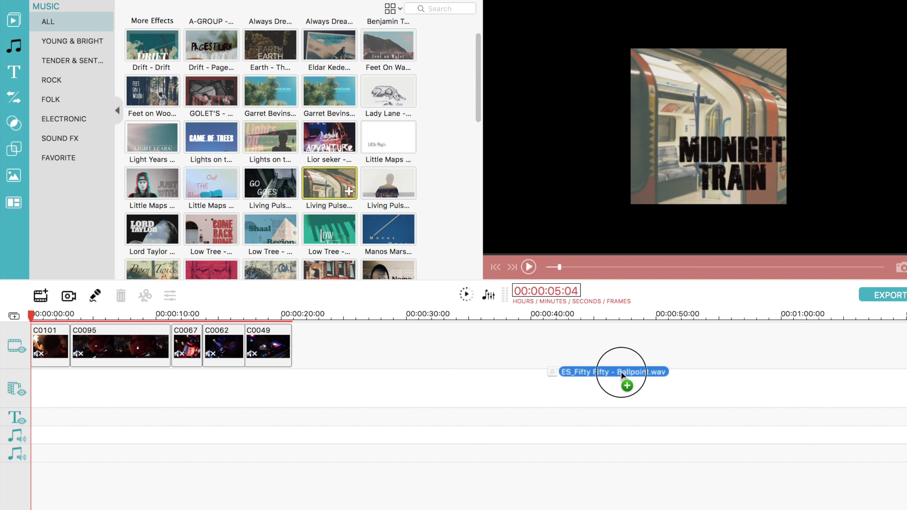
{"action": "left_click_drag", "start_coordinate": [621, 374], "coordinate": [38, 437]}
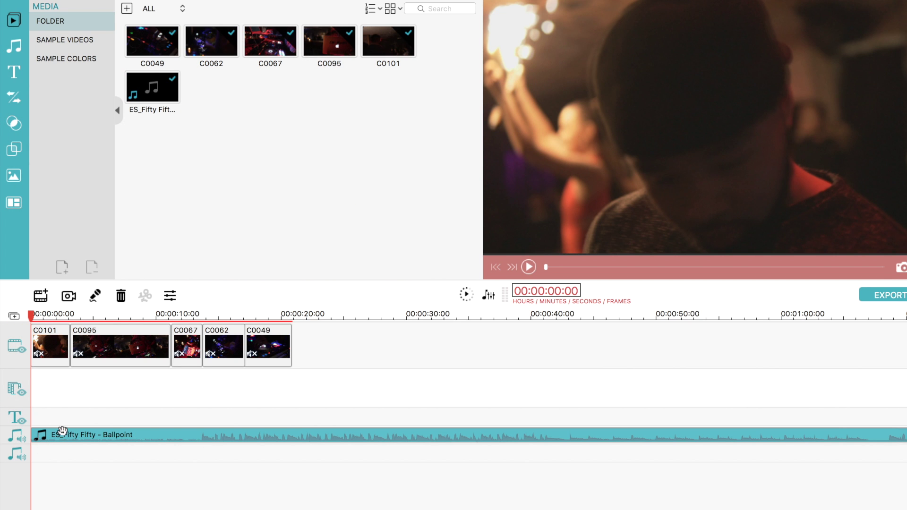
{"action": "left_click", "coordinate": [14, 97]}
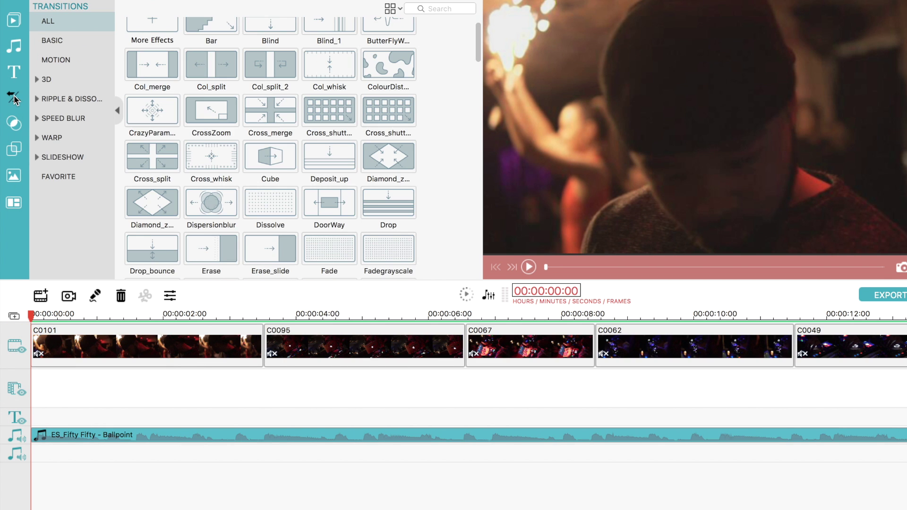
{"action": "scroll", "coordinate": [202, 93], "scroll_direction": "up", "scroll_amount": 1}
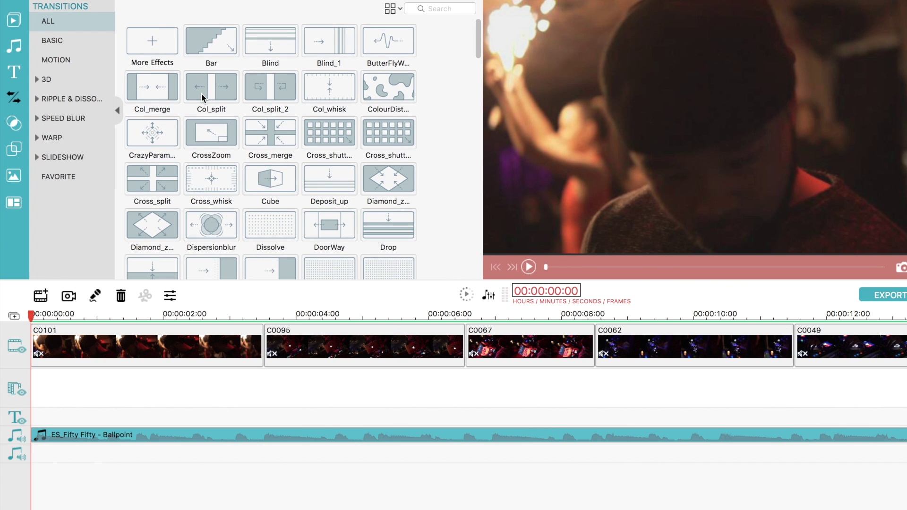
{"action": "scroll", "coordinate": [201, 93], "scroll_direction": "down", "scroll_amount": 3}
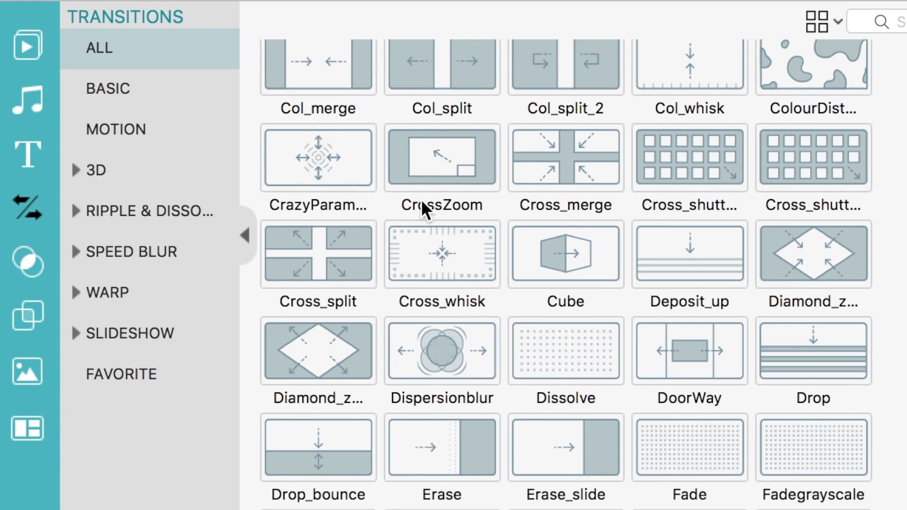
{"action": "scroll", "coordinate": [422, 200], "scroll_direction": "down", "scroll_amount": 5}
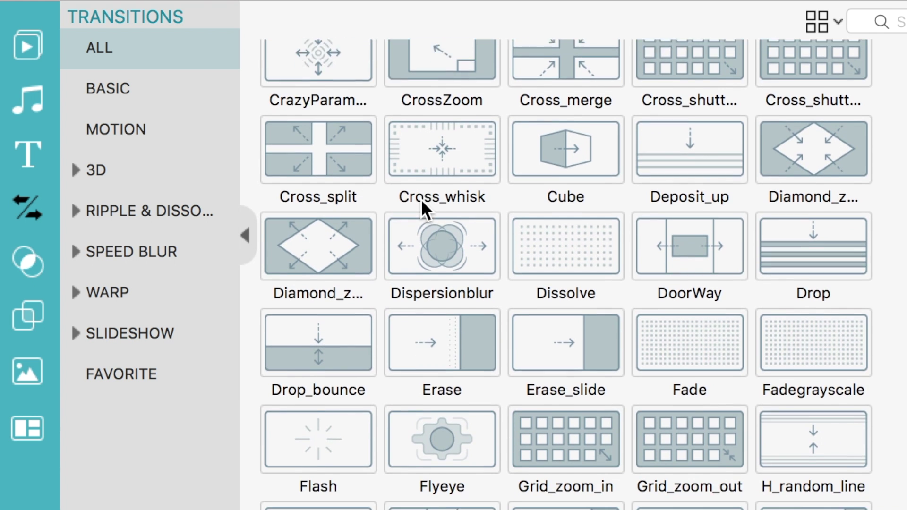
{"action": "scroll", "coordinate": [422, 201], "scroll_direction": "down", "scroll_amount": 7}
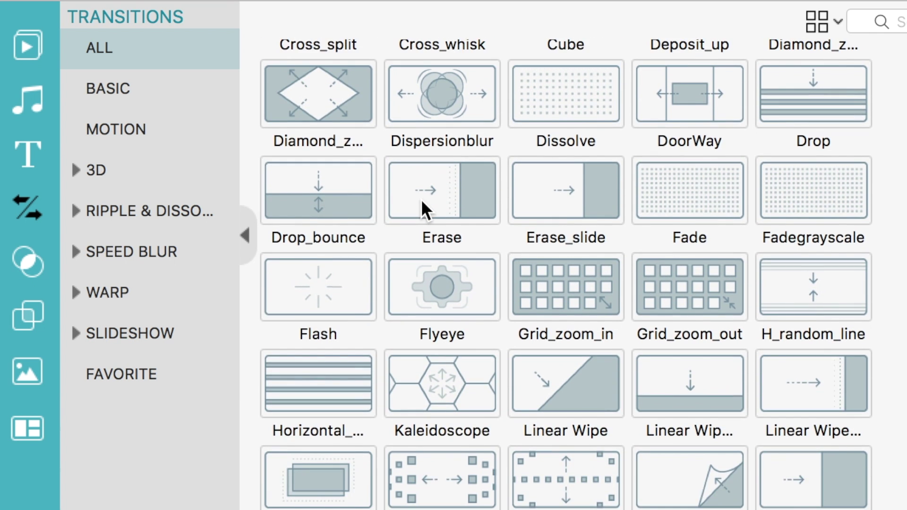
{"action": "scroll", "coordinate": [422, 201], "scroll_direction": "down", "scroll_amount": 3}
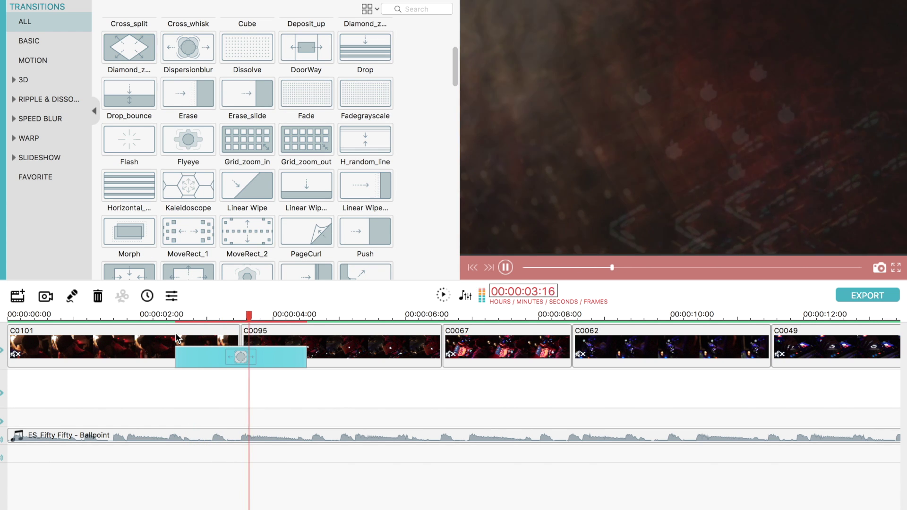
{"action": "scroll", "coordinate": [305, 245], "scroll_direction": "down", "scroll_amount": 3}
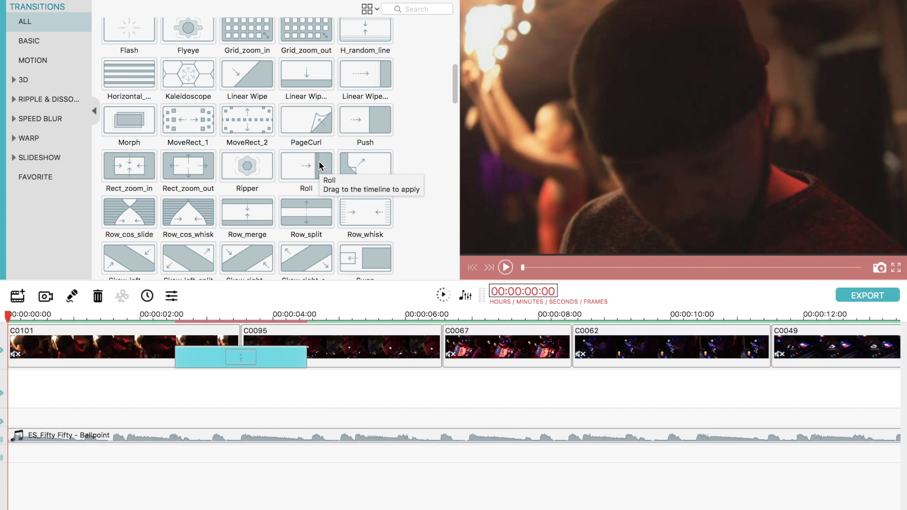
- Browse the Overlays thumbnails, then select clip C0101 on the timeline
{"action": "scroll", "coordinate": [319, 164], "scroll_direction": "up", "scroll_amount": 3}
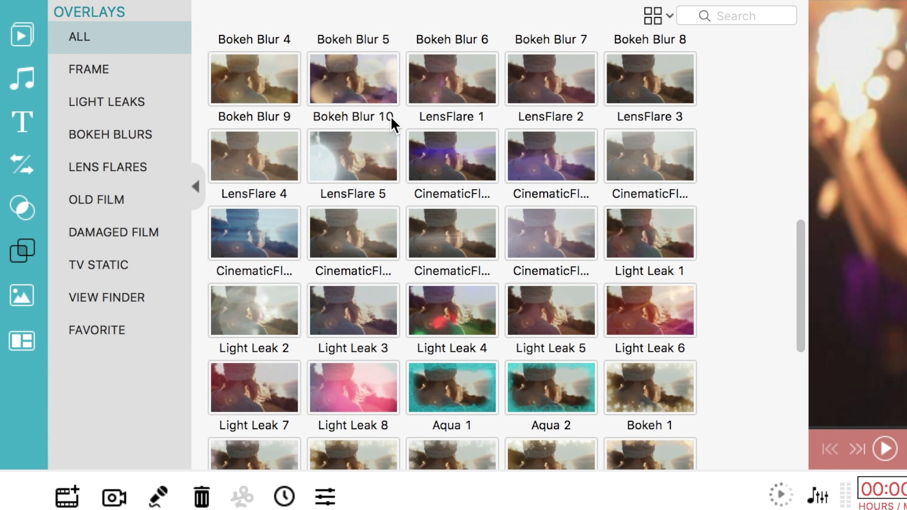
{"action": "scroll", "coordinate": [391, 119], "scroll_direction": "down", "scroll_amount": 5}
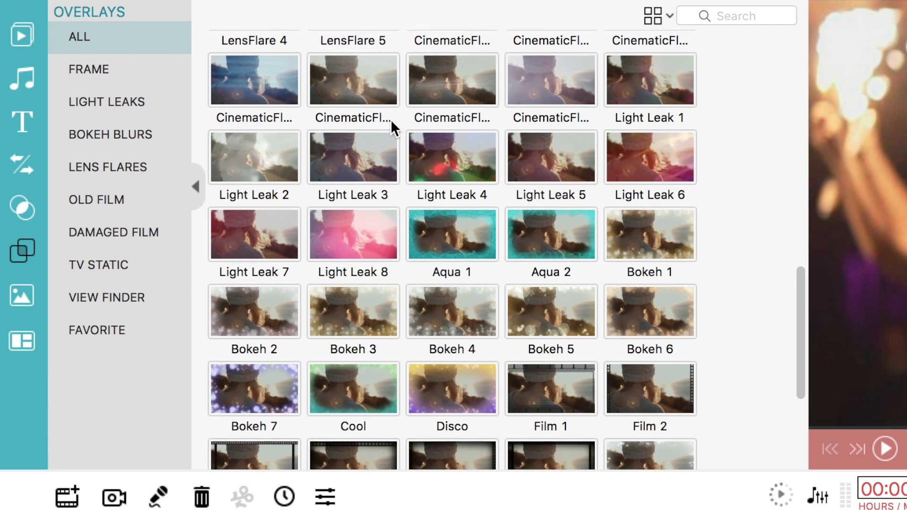
{"action": "scroll", "coordinate": [390, 120], "scroll_direction": "down", "scroll_amount": 5}
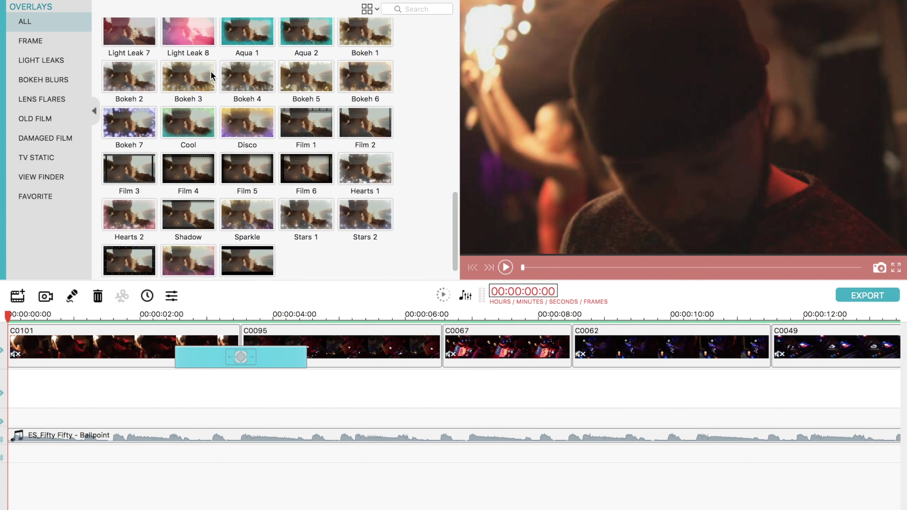
{"action": "left_click", "coordinate": [114, 351]}
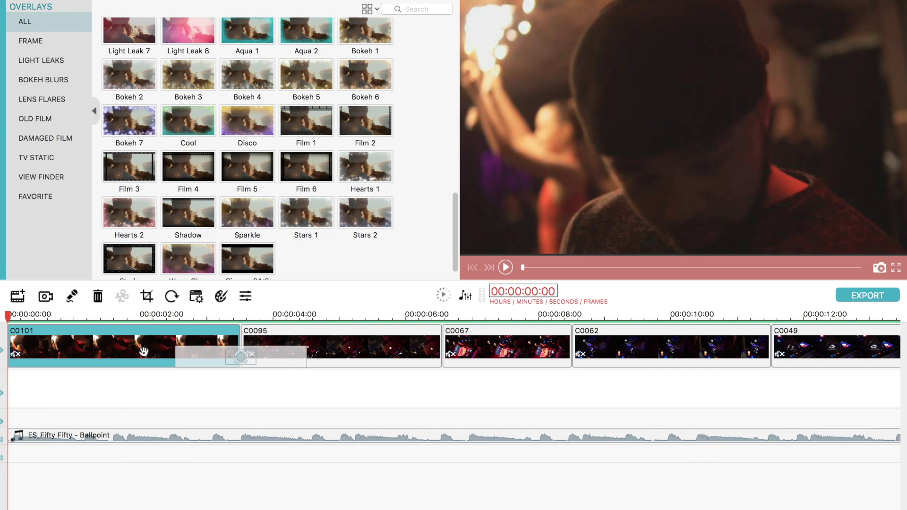
- Open Advanced Color Tuning for C0101 and set exposure to -10 and contrast to 6
{"action": "left_click", "coordinate": [122, 408]}
{"action": "left_click", "coordinate": [144, 350]}
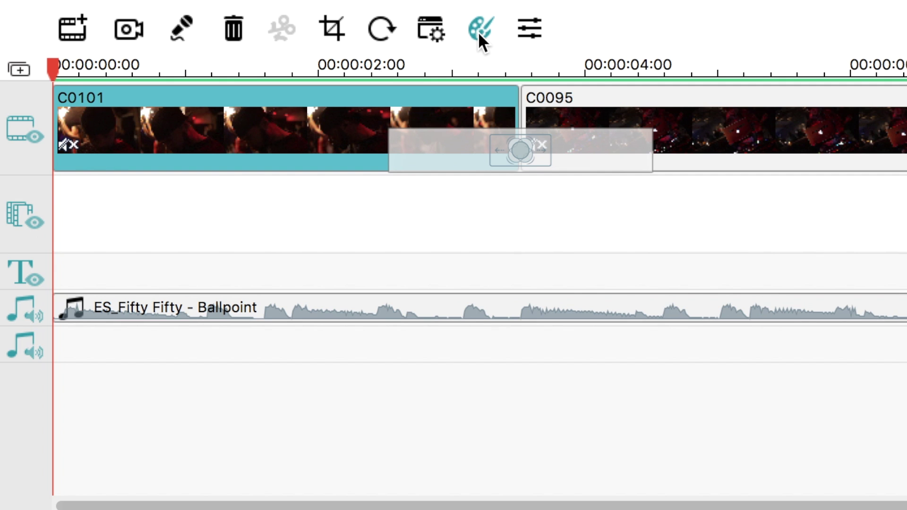
{"action": "left_click", "coordinate": [478, 31]}
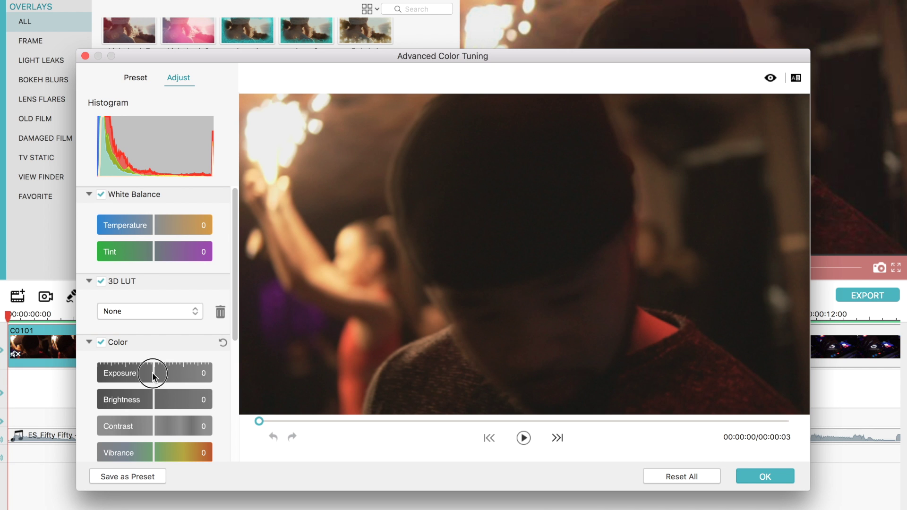
{"action": "left_click_drag", "start_coordinate": [152, 373], "coordinate": [147, 378]}
{"action": "left_click_drag", "start_coordinate": [153, 426], "coordinate": [157, 428]}
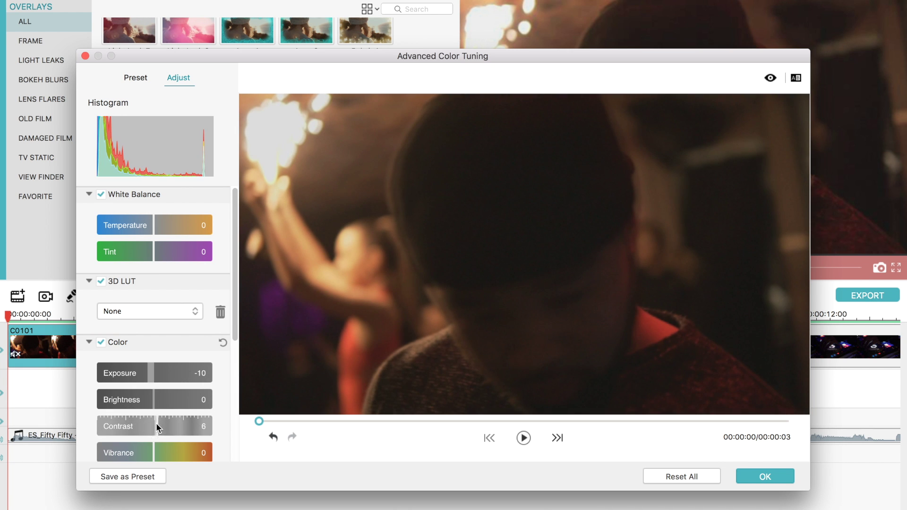
- Lower highlights and whites, set temperature to -7, and choose to load a new 3D LUT
{"action": "scroll", "coordinate": [156, 423], "scroll_direction": "down", "scroll_amount": 5}
{"action": "left_click_drag", "start_coordinate": [152, 374], "coordinate": [150, 414]}
{"action": "scroll", "coordinate": [161, 410], "scroll_direction": "down", "scroll_amount": 1}
{"action": "scroll", "coordinate": [137, 406], "scroll_direction": "down", "scroll_amount": 1}
{"action": "scroll", "coordinate": [149, 415], "scroll_direction": "up", "scroll_amount": 5}
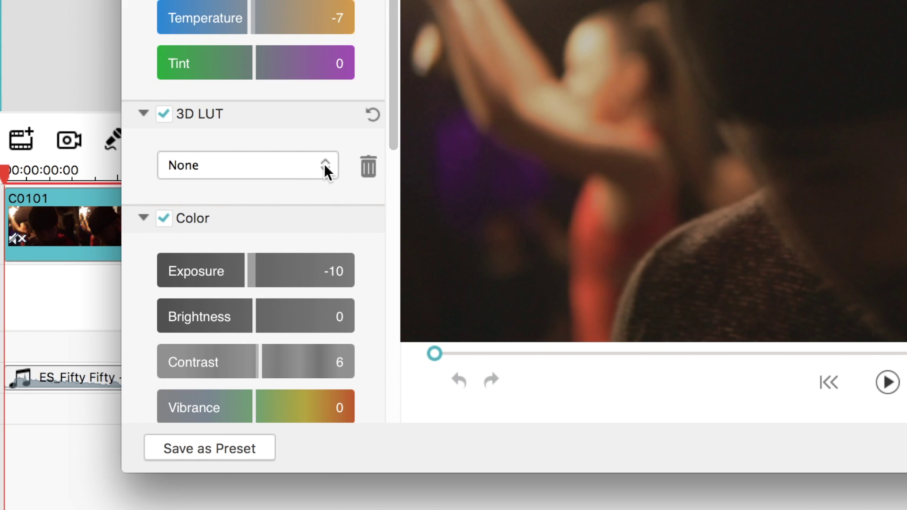
{"action": "left_click", "coordinate": [324, 165]}
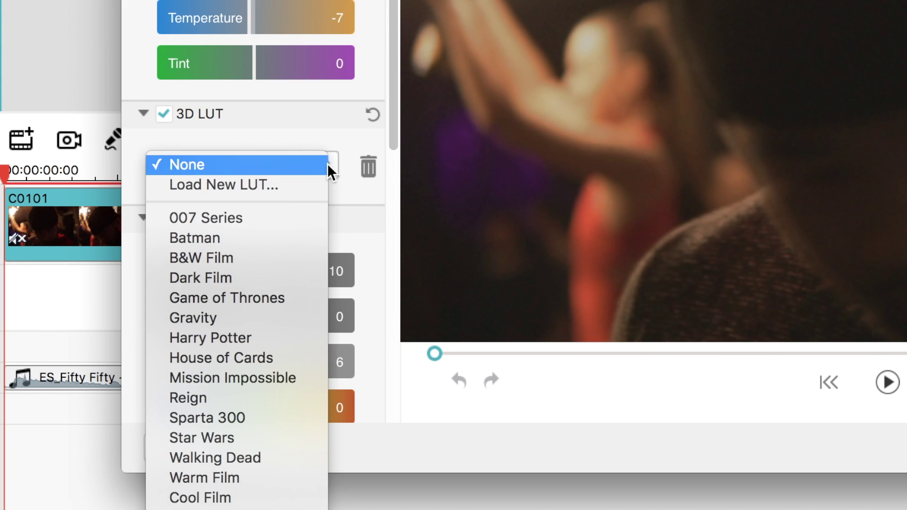
{"action": "left_click", "coordinate": [248, 188]}
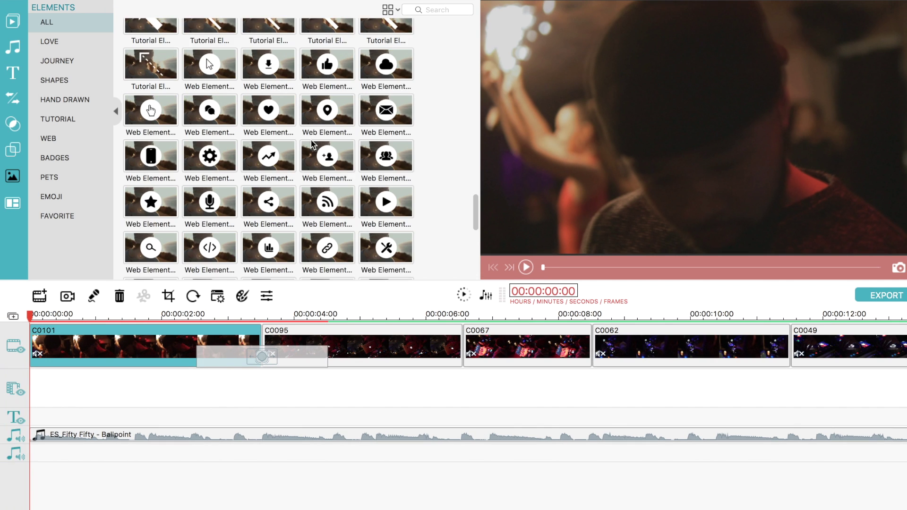
- Scroll through the Elements library of badges, emojis and arrows
{"action": "scroll", "coordinate": [309, 136], "scroll_direction": "up", "scroll_amount": 10}
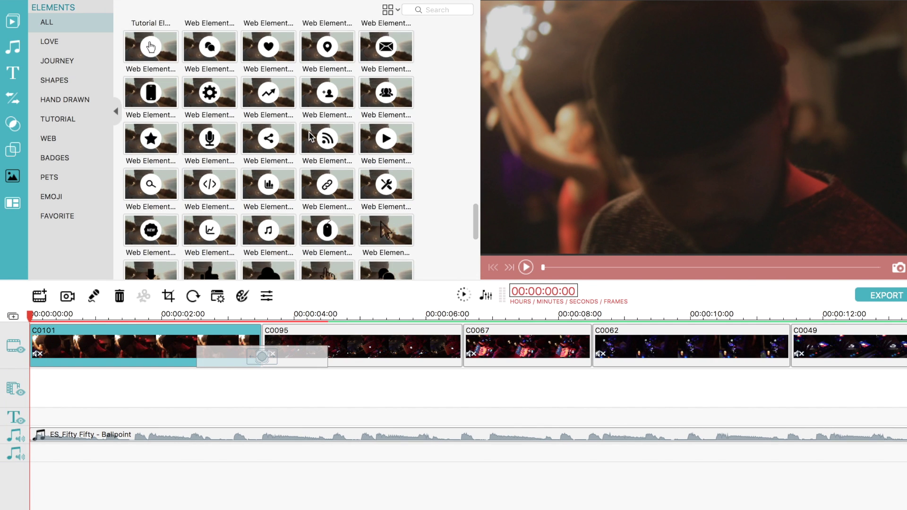
{"action": "scroll", "coordinate": [310, 136], "scroll_direction": "down", "scroll_amount": 10}
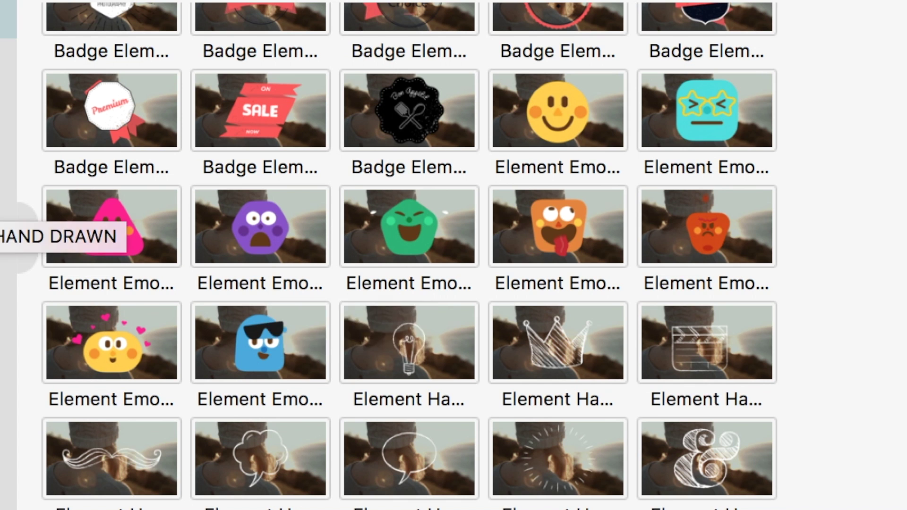
{"action": "scroll", "coordinate": [277, 304], "scroll_direction": "down", "scroll_amount": 15}
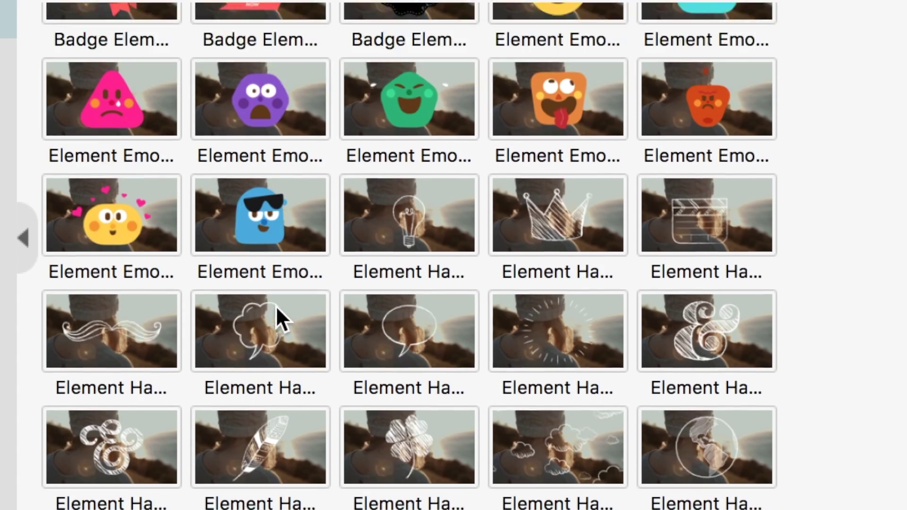
{"action": "scroll", "coordinate": [276, 305], "scroll_direction": "down", "scroll_amount": 10}
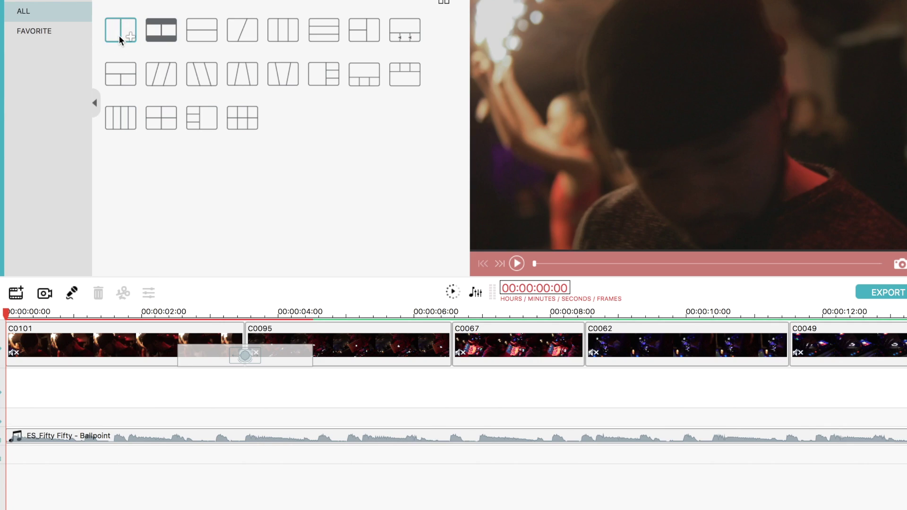
- Preview split templates and add the diagonal 2 Screen D split at the timeline start
{"action": "left_click", "coordinate": [119, 36]}
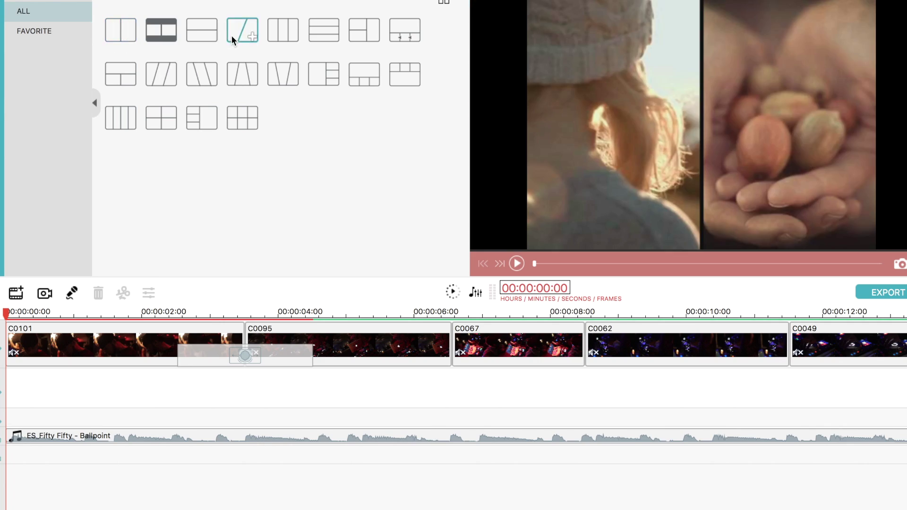
{"action": "left_click", "coordinate": [231, 37]}
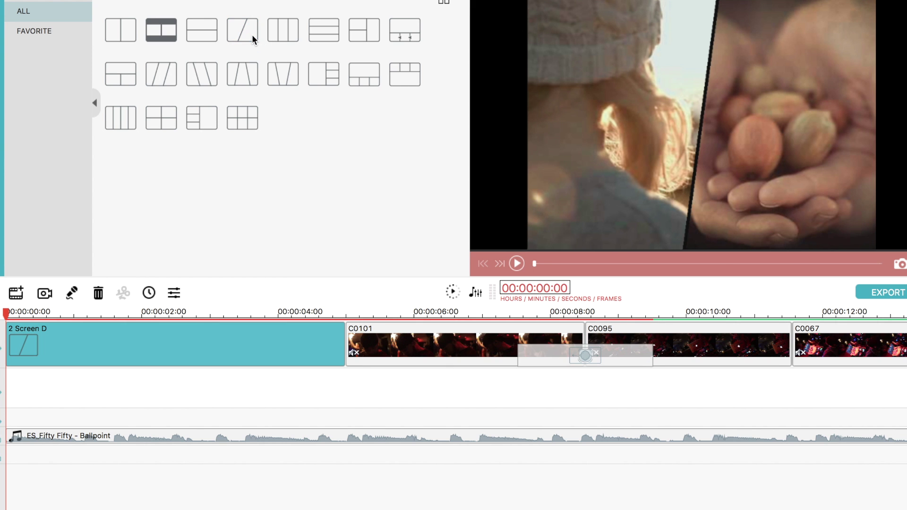
{"action": "double_click", "coordinate": [91, 327]}
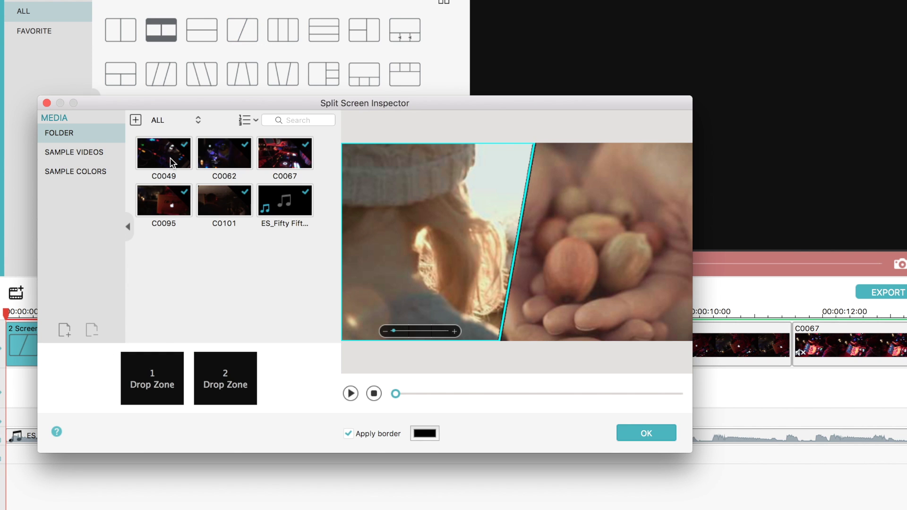
- Drop C0049 into the first zone, preview playback, and reframe the left panel's clip
{"action": "left_click_drag", "start_coordinate": [174, 338], "coordinate": [211, 385]}
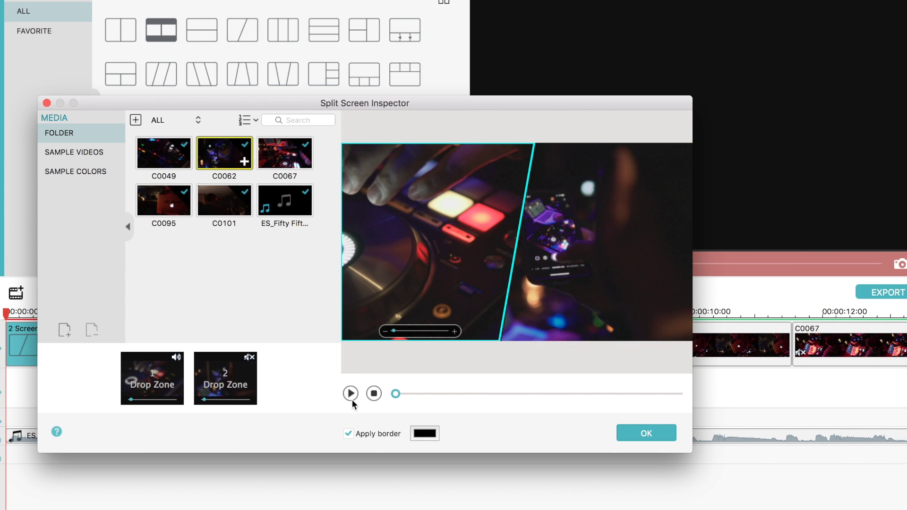
{"action": "left_click", "coordinate": [350, 394]}
{"action": "left_click", "coordinate": [374, 394]}
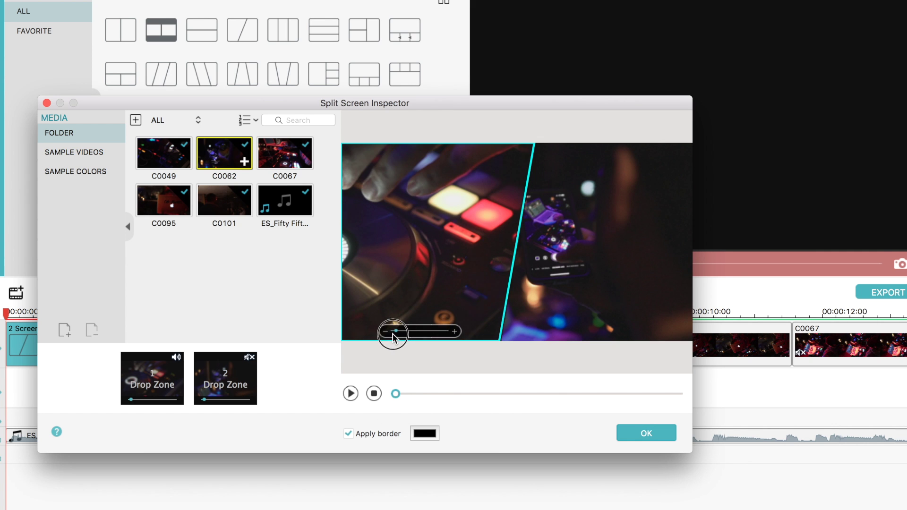
{"action": "left_click_drag", "start_coordinate": [426, 284], "coordinate": [447, 334]}
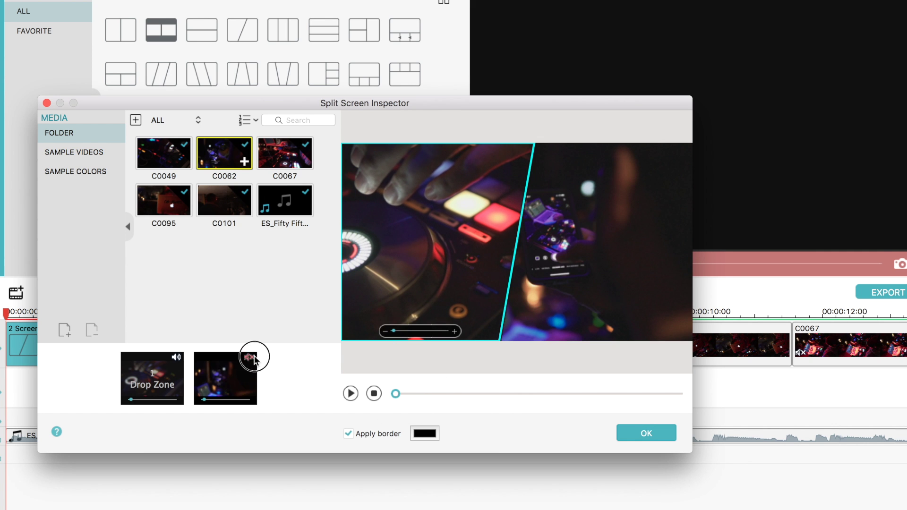